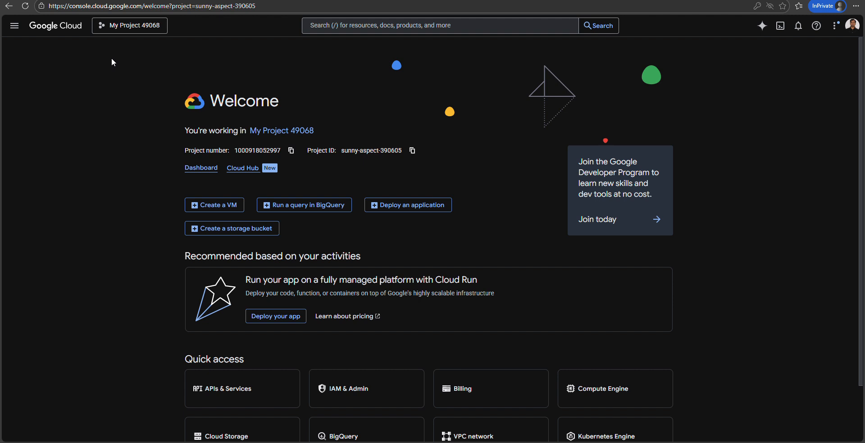
Examine the list of available projects and the console's product list, including the Vertex AI and Cloud Run entries.
{"action": "left_click", "coordinate": [135, 28]}
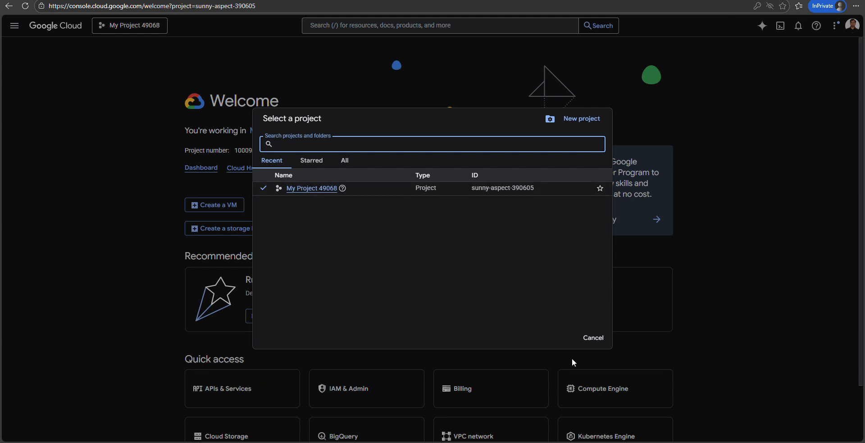
{"action": "left_click", "coordinate": [598, 341]}
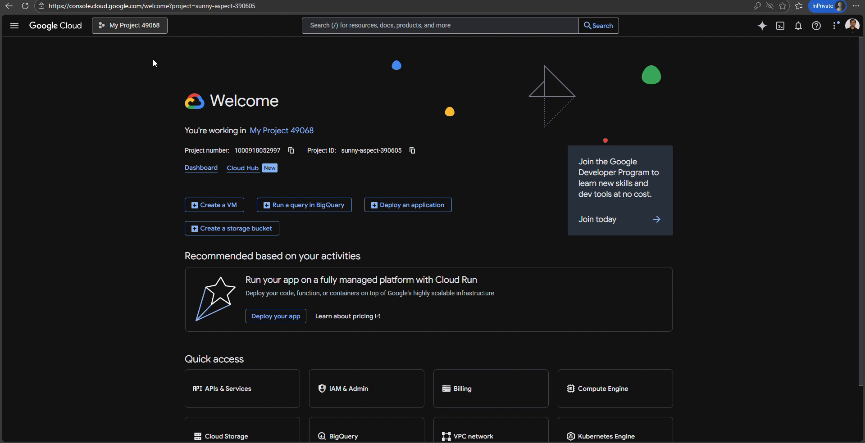
{"action": "left_click", "coordinate": [14, 26]}
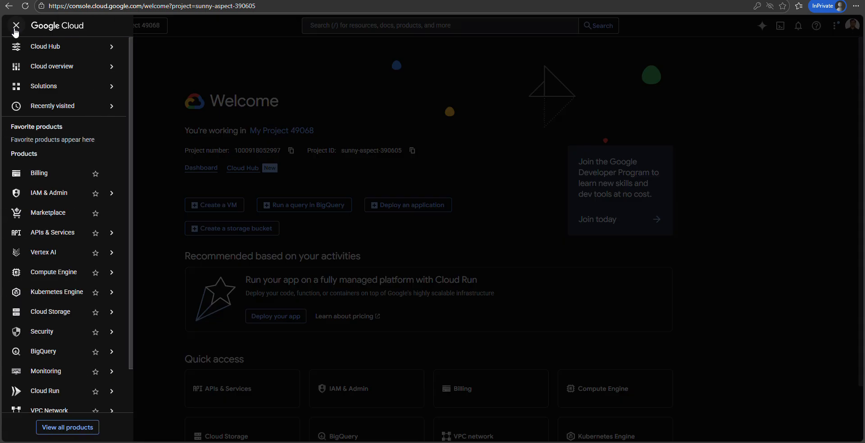
{"action": "mouse_move", "coordinate": [53, 277]}
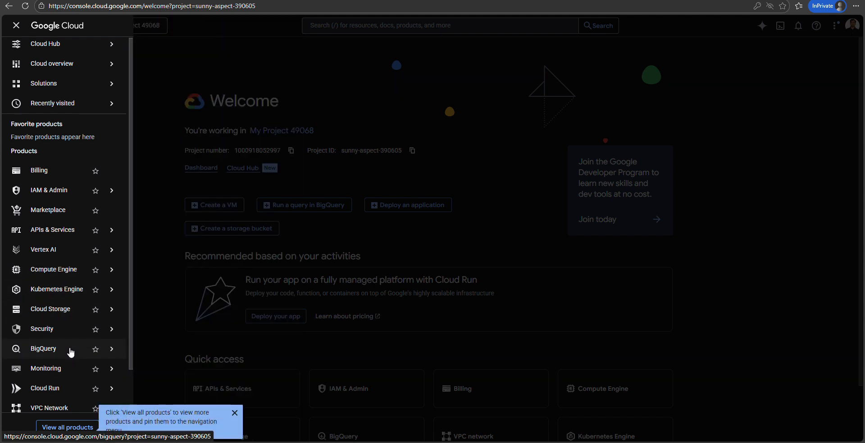
{"action": "scroll", "coordinate": [71, 352], "scroll_direction": "down", "scroll_amount": 1}
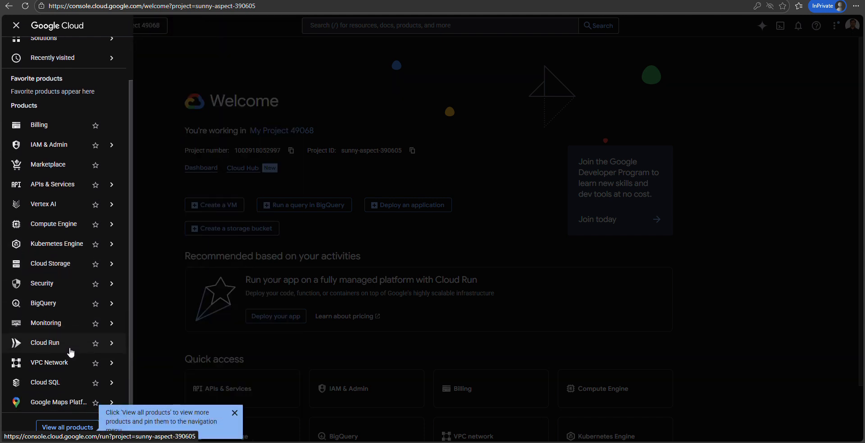
{"action": "mouse_move", "coordinate": [90, 203]}
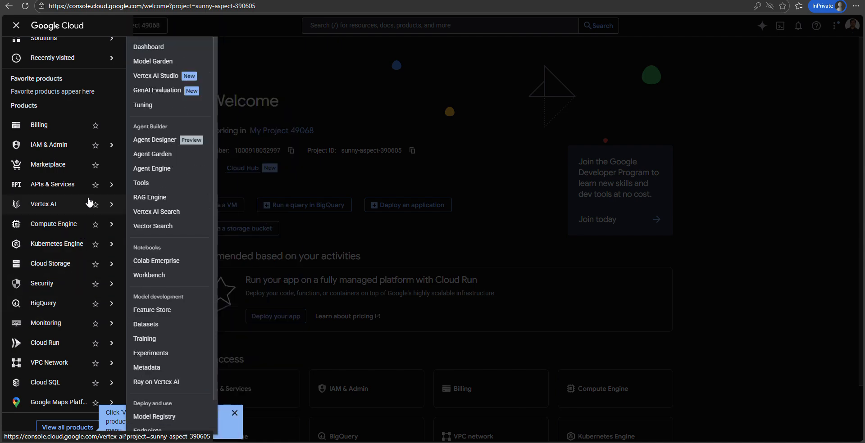
{"action": "mouse_move", "coordinate": [119, 343]}
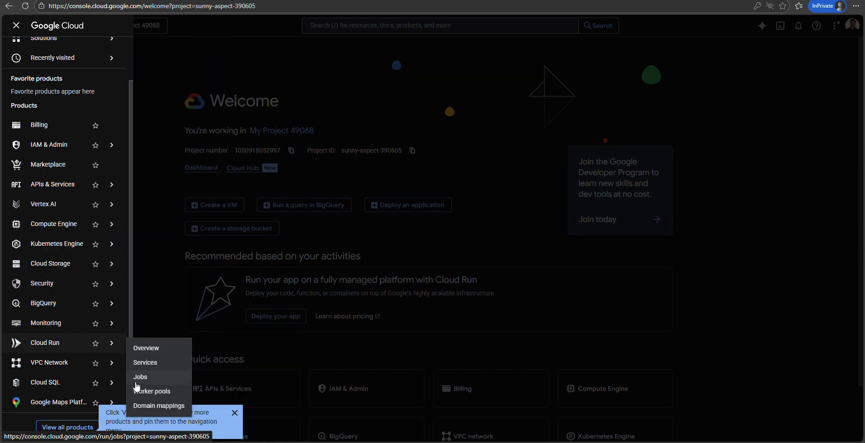
{"action": "left_click", "coordinate": [363, 69]}
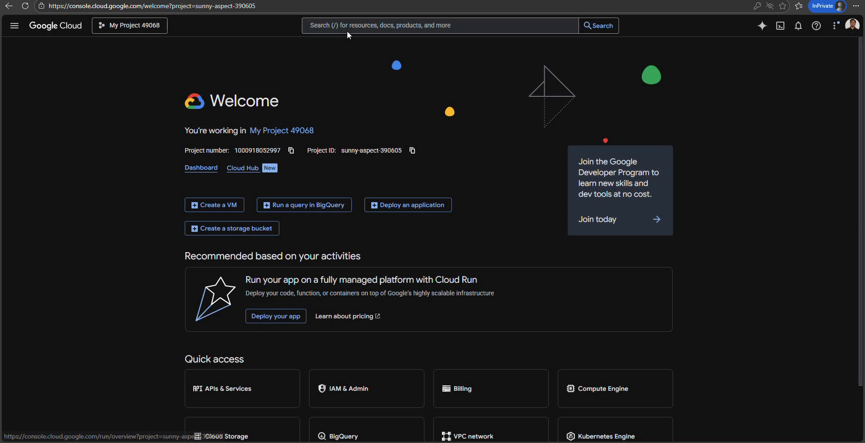
{"action": "left_click", "coordinate": [347, 31]}
{"action": "left_click", "coordinate": [267, 25]}
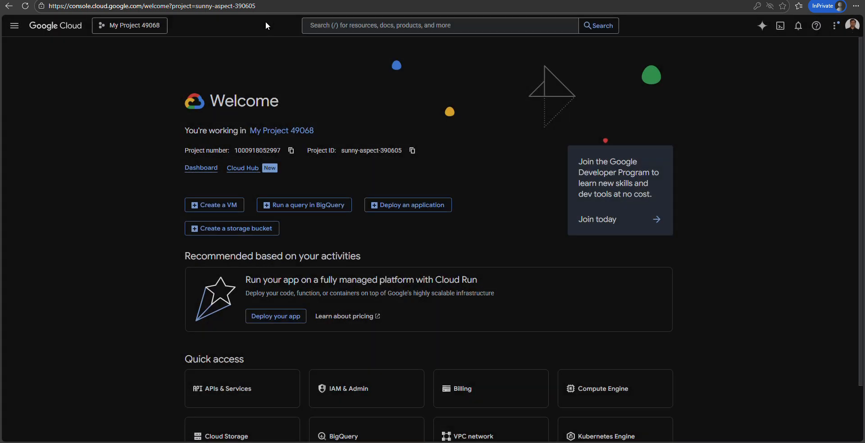
Search the console for "storage", open the Cloud Storage product and go to its list of buckets.
{"action": "left_click", "coordinate": [350, 26]}
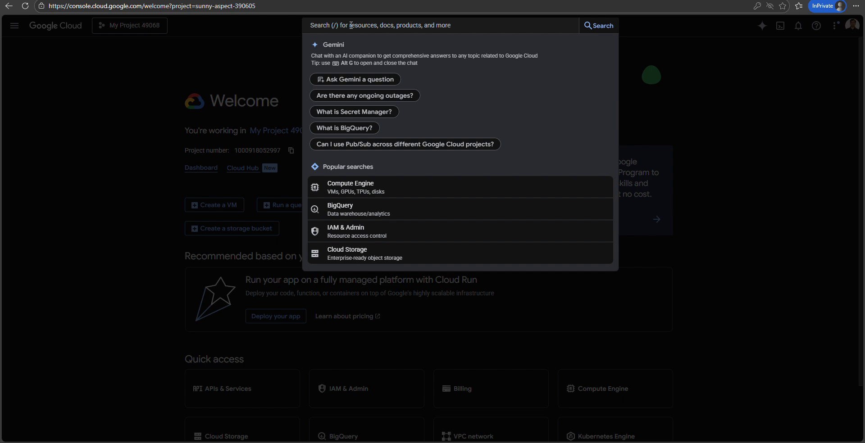
{"action": "type", "text": "stackdriver"}
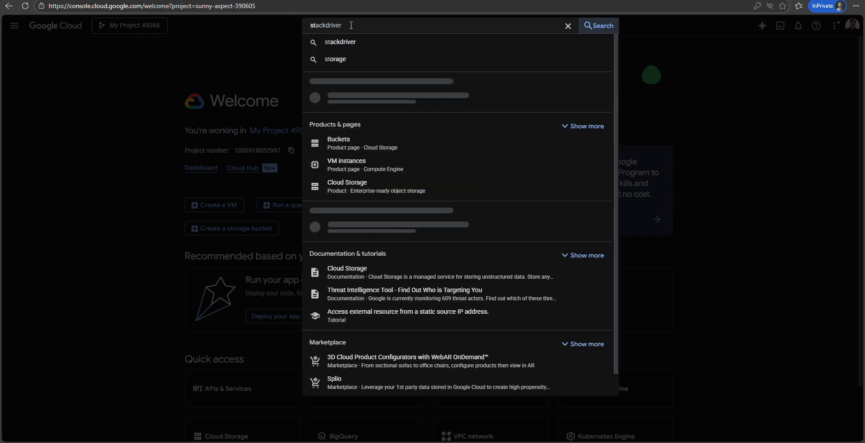
{"action": "key", "text": "ctrl+a"}
{"action": "type", "text": "storage class"}
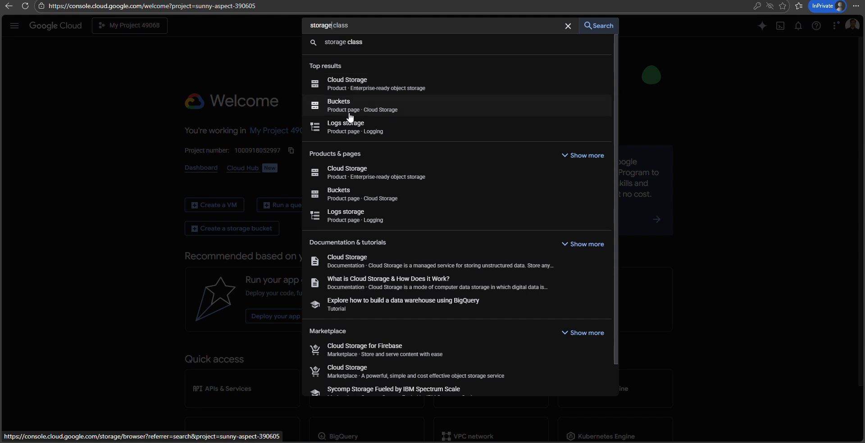
{"action": "left_click", "coordinate": [351, 88]}
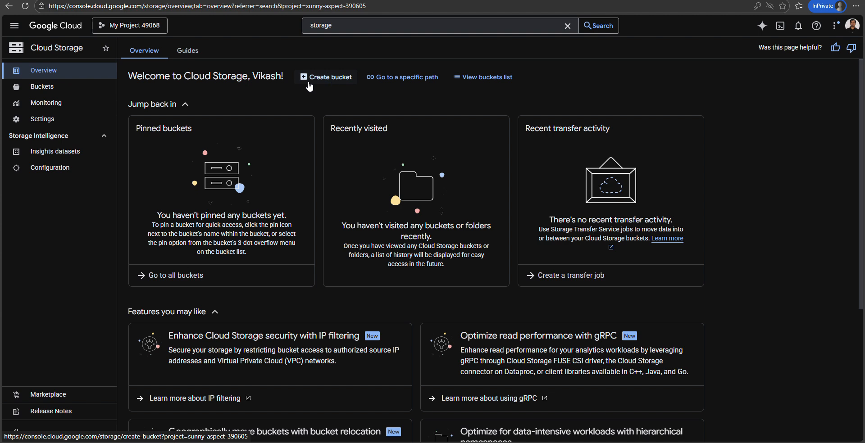
{"action": "left_click", "coordinate": [38, 91]}
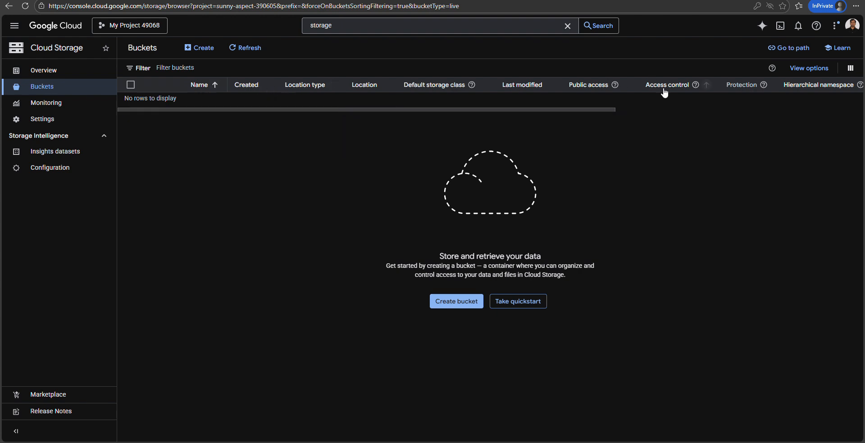
Start creating a new bucket and copy the ID of the current project, My Project 49068.
{"action": "left_click", "coordinate": [199, 48]}
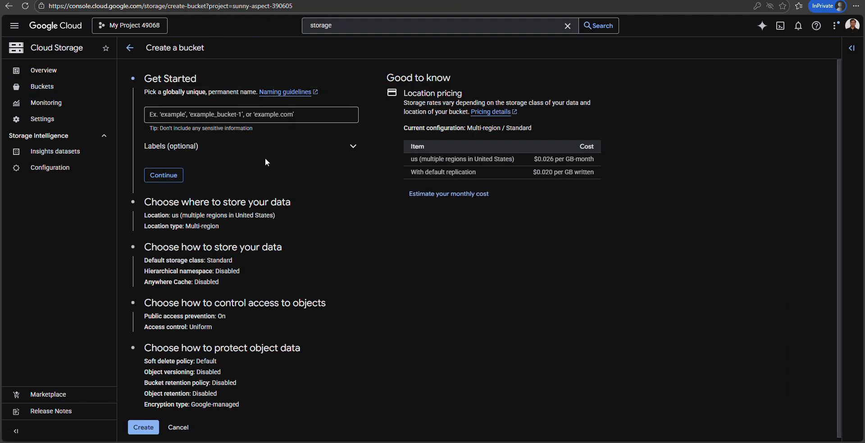
{"action": "left_click", "coordinate": [199, 115]}
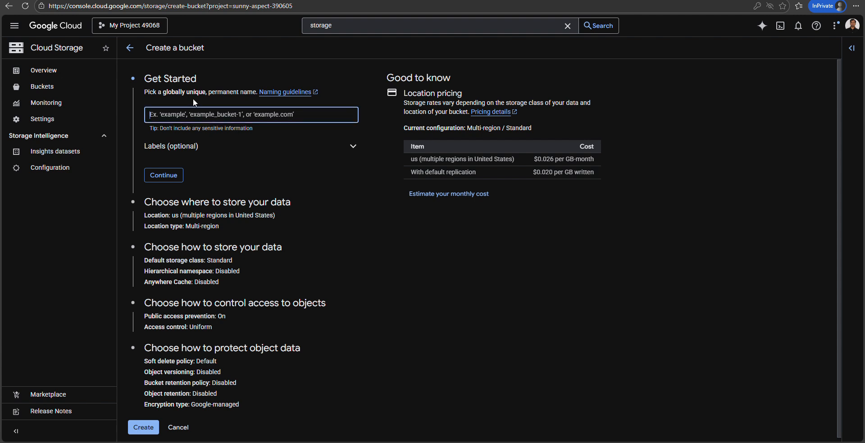
{"action": "left_click", "coordinate": [154, 25]}
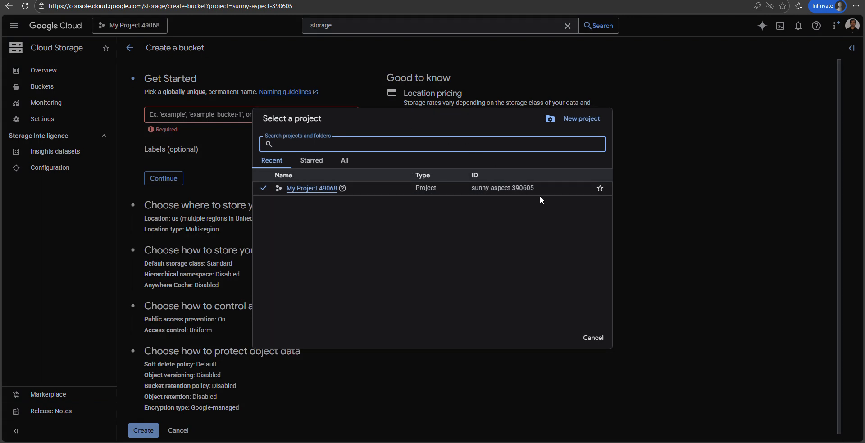
{"action": "left_click_drag", "start_coordinate": [539, 189], "coordinate": [473, 190]}
{"action": "right_click", "coordinate": [504, 189]}
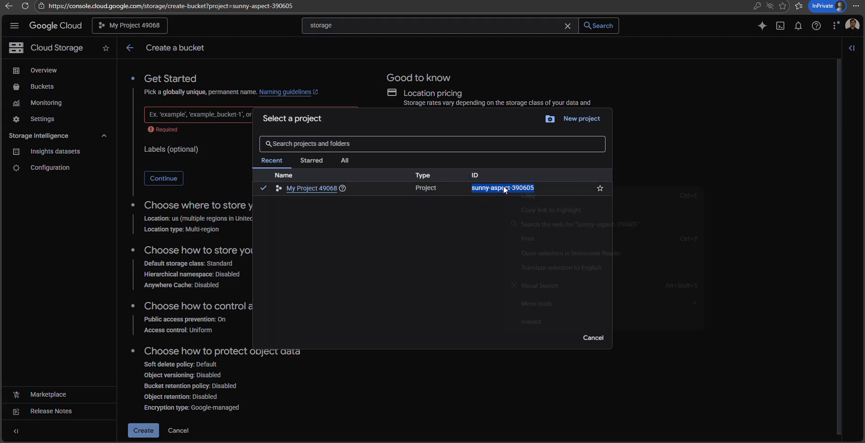
{"action": "left_click", "coordinate": [539, 196]}
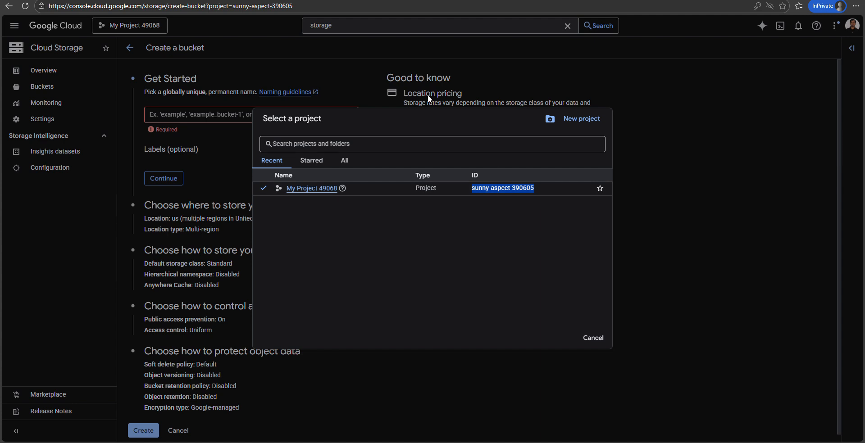
Name the bucket with the copied project ID plus "_demo", giving sunny-aspect-390605_demo, and continue to the location settings.
{"action": "left_click", "coordinate": [336, 68]}
{"action": "left_click", "coordinate": [181, 114]}
{"action": "key", "text": "ctrl+v"}
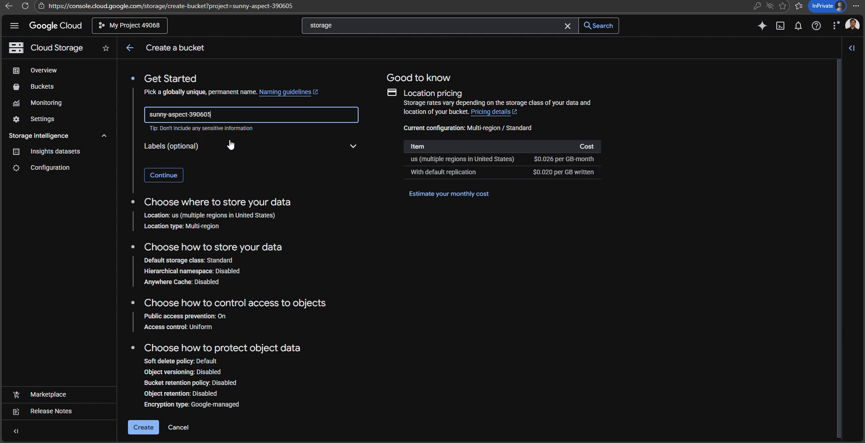
{"action": "type", "text": "_"}
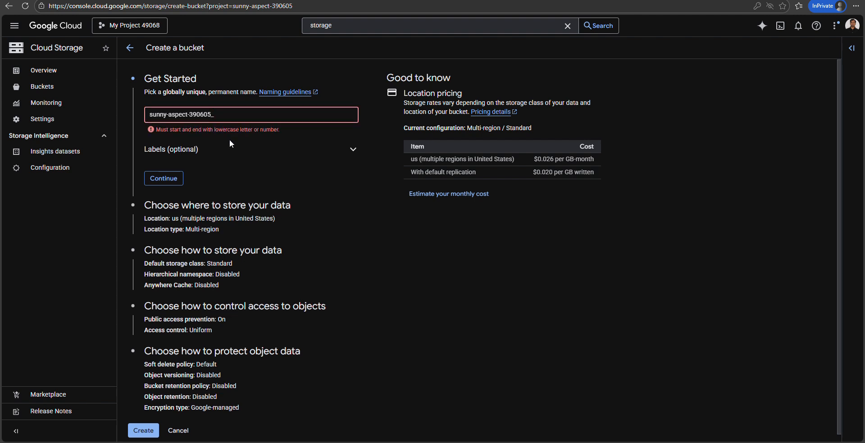
{"action": "type", "text": "demo"}
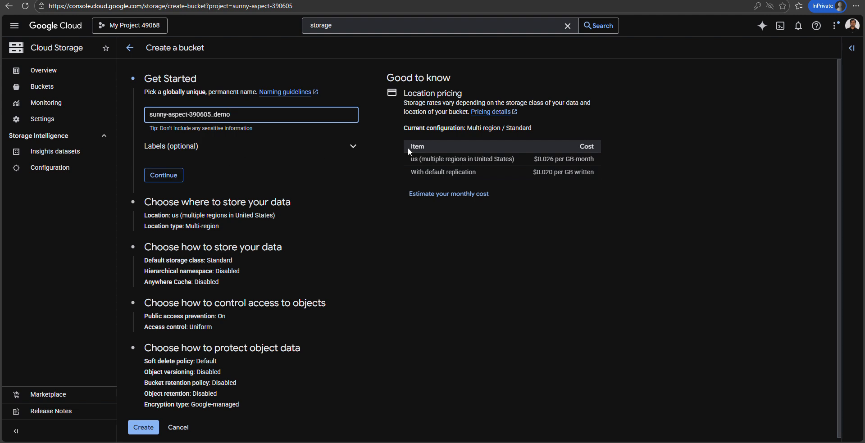
{"action": "left_click", "coordinate": [171, 180]}
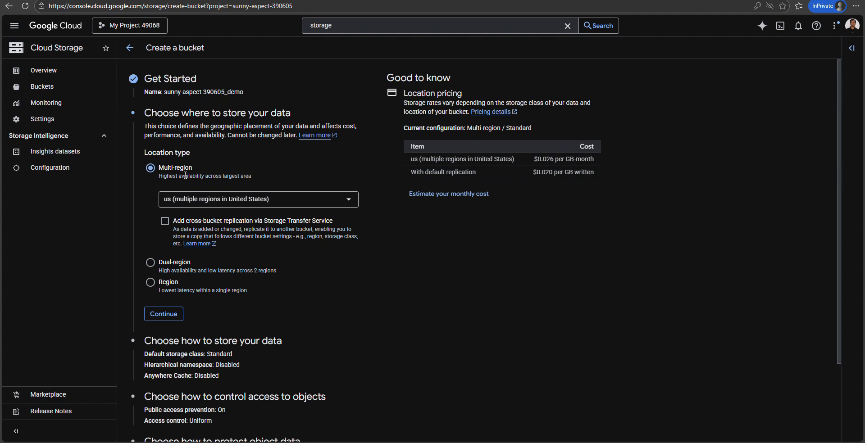
{"action": "left_click", "coordinate": [216, 205]}
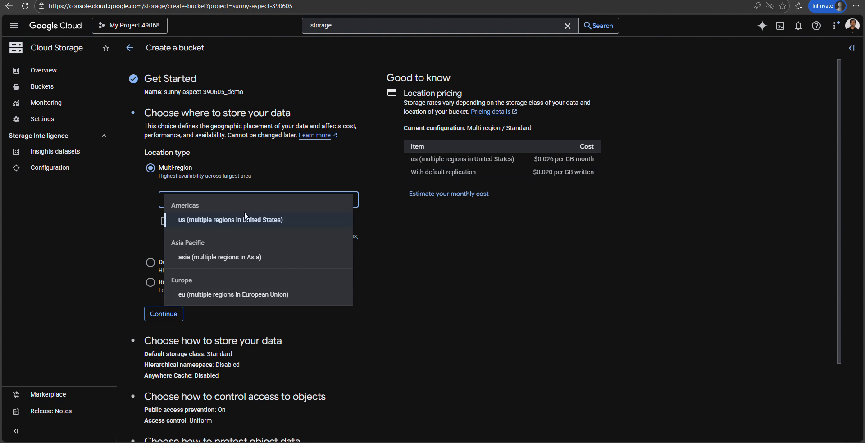
{"action": "left_click", "coordinate": [379, 193]}
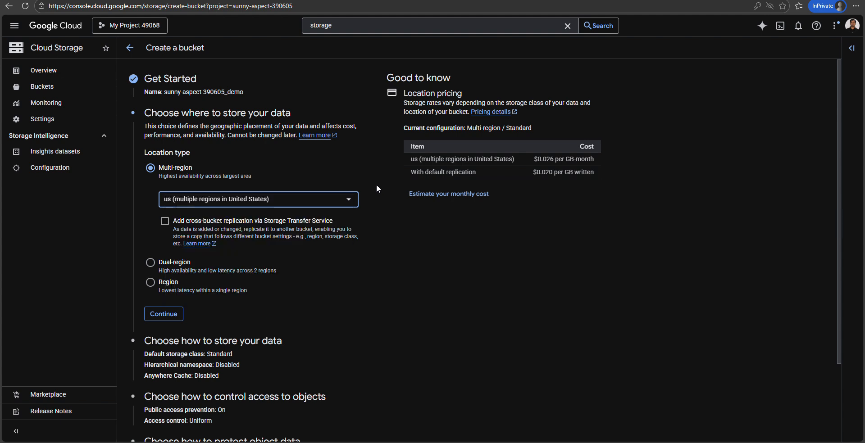
{"action": "left_click", "coordinate": [150, 263]}
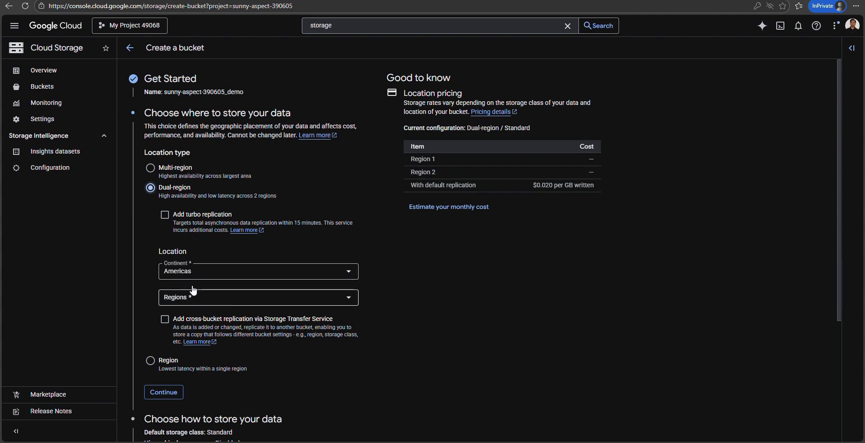
Set the bucket's location type to Region with us-east1 (South Carolina) and accept the Standard default storage class.
{"action": "left_click", "coordinate": [151, 361]}
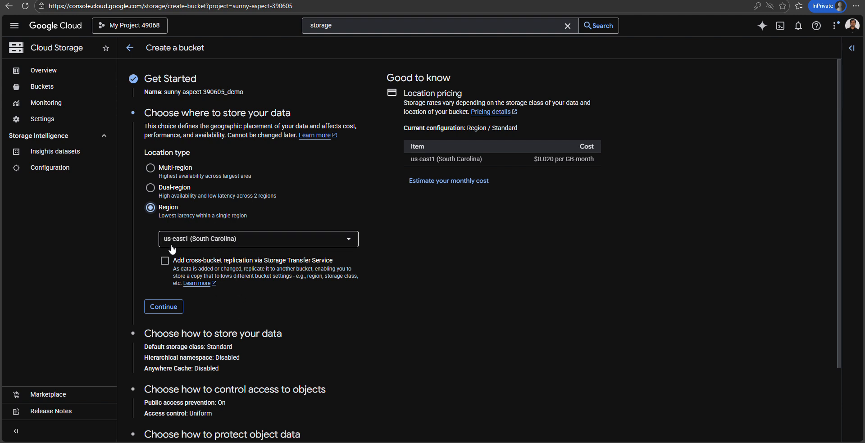
{"action": "left_click", "coordinate": [170, 306]}
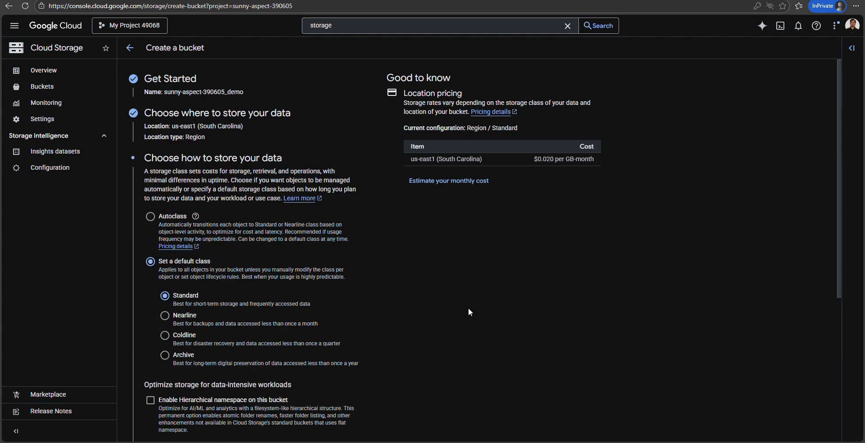
{"action": "left_click_drag", "start_coordinate": [838, 157], "coordinate": [837, 226]}
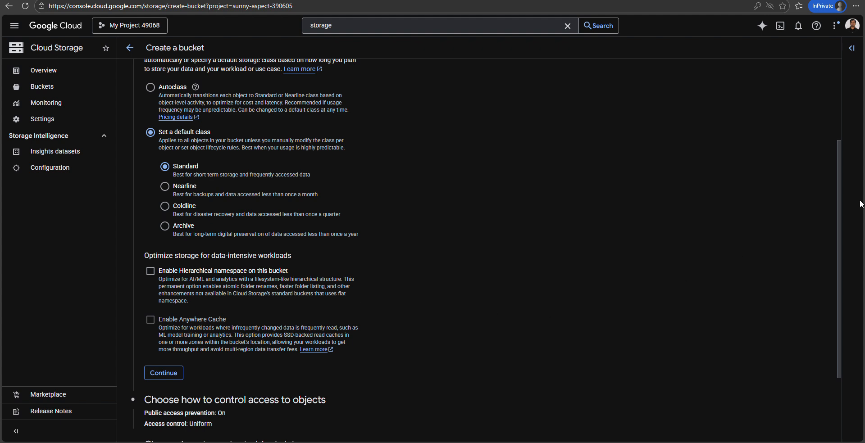
{"action": "left_click_drag", "start_coordinate": [840, 217], "coordinate": [837, 288]}
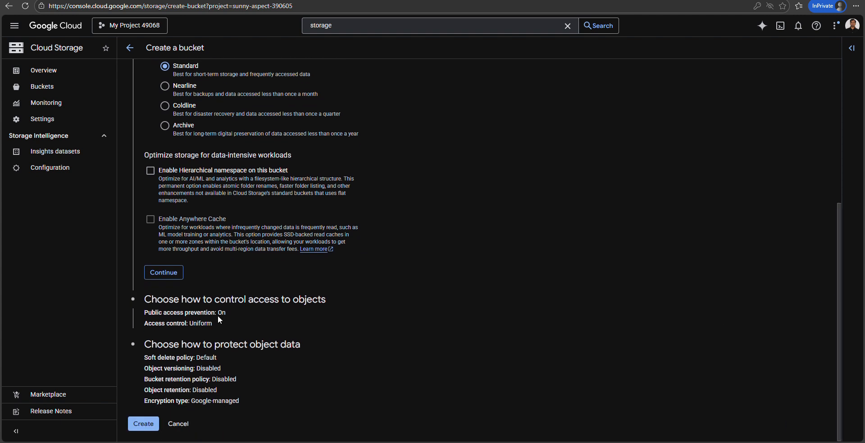
{"action": "left_click", "coordinate": [165, 273]}
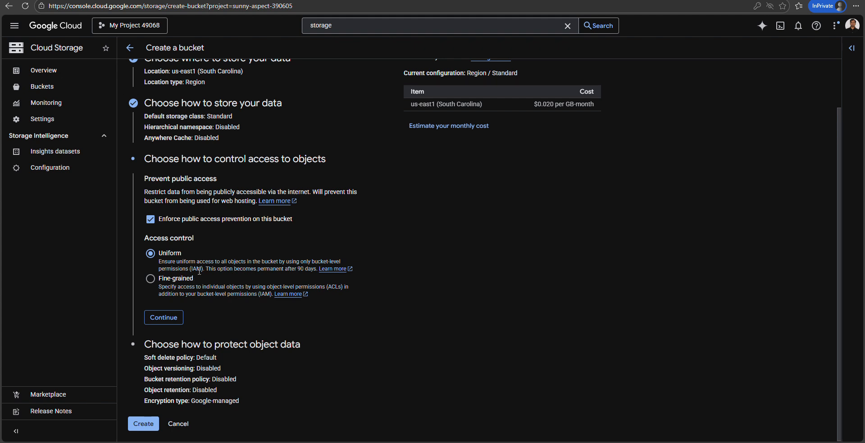
Accept Uniform access control and the default soft delete policy, and create the bucket with public access prevention enforced.
{"action": "left_click", "coordinate": [163, 321]}
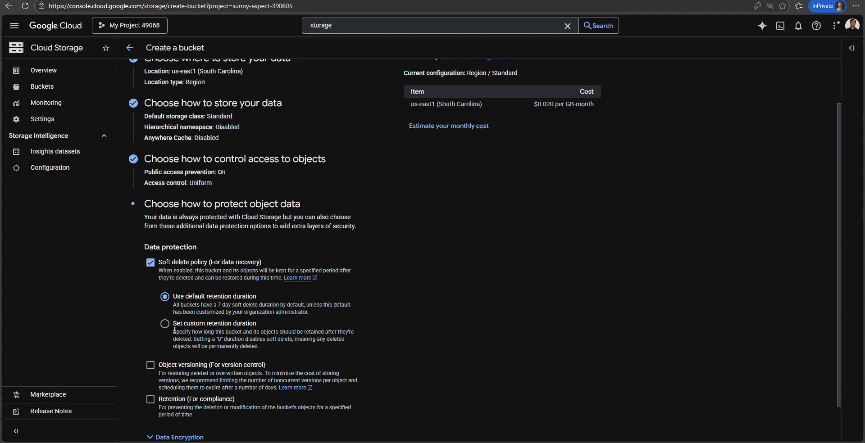
{"action": "left_click_drag", "start_coordinate": [839, 131], "coordinate": [838, 197]}
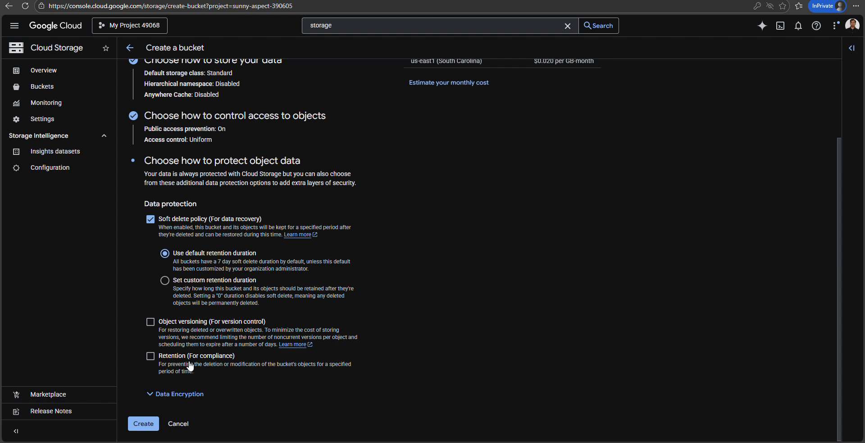
{"action": "left_click", "coordinate": [143, 424]}
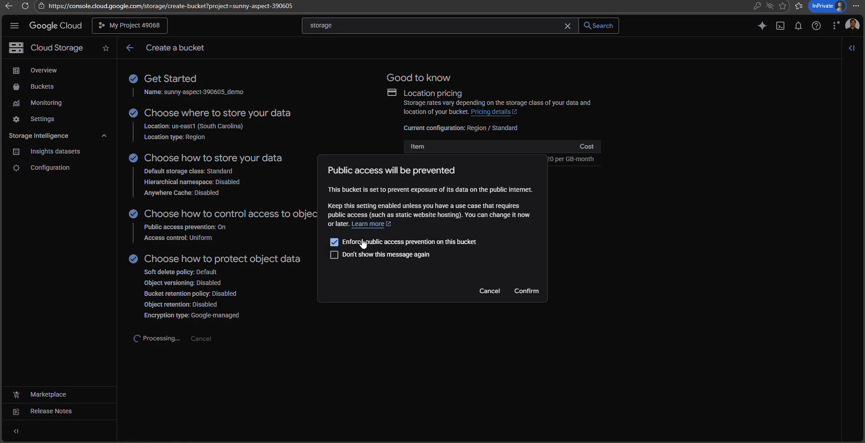
{"action": "left_click", "coordinate": [528, 292]}
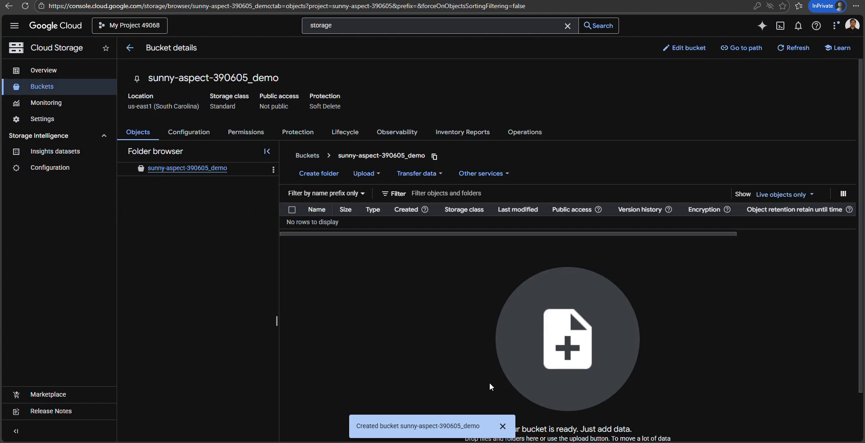
{"action": "left_click", "coordinate": [503, 427]}
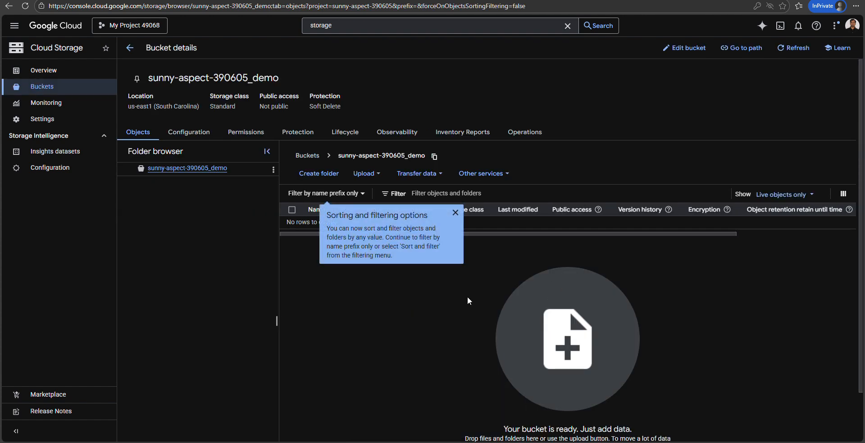
{"action": "left_click", "coordinate": [456, 212]}
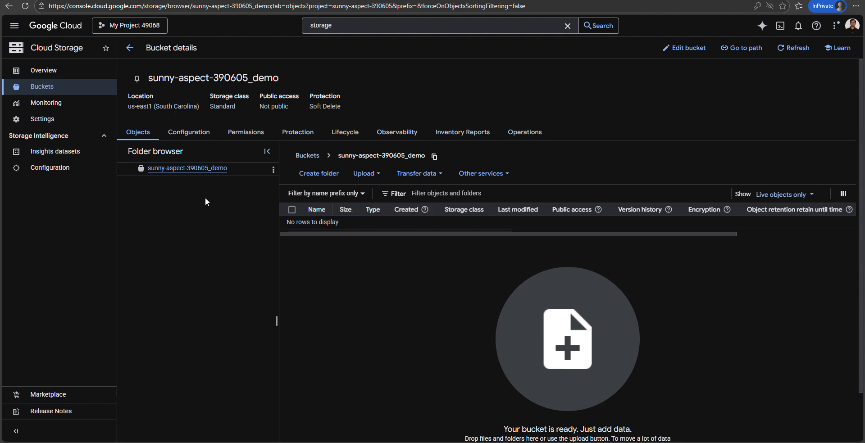